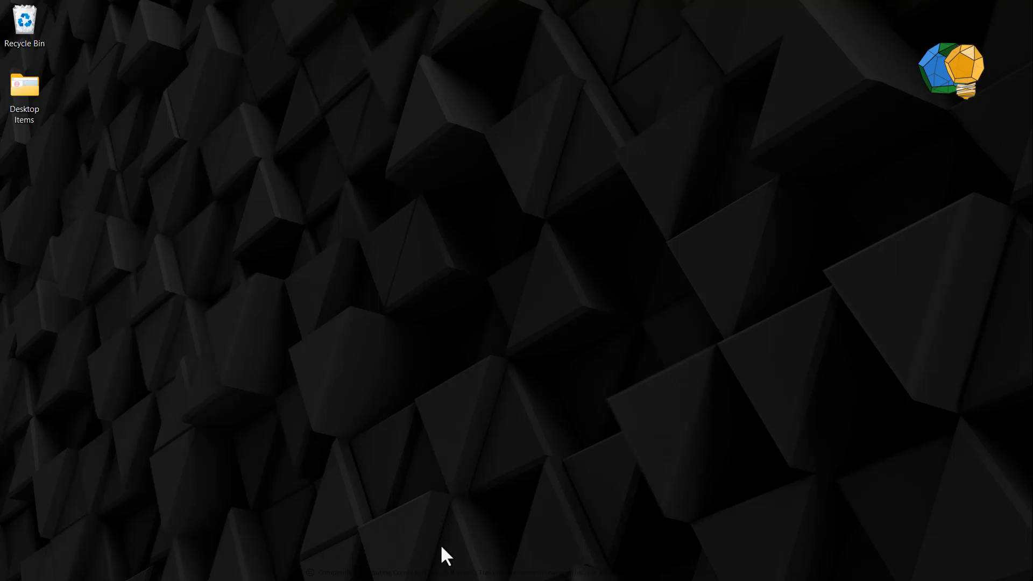
Open Microsoft Loop and browse the list of recent components and pages.
{"action": "left_click", "coordinate": [537, 565]}
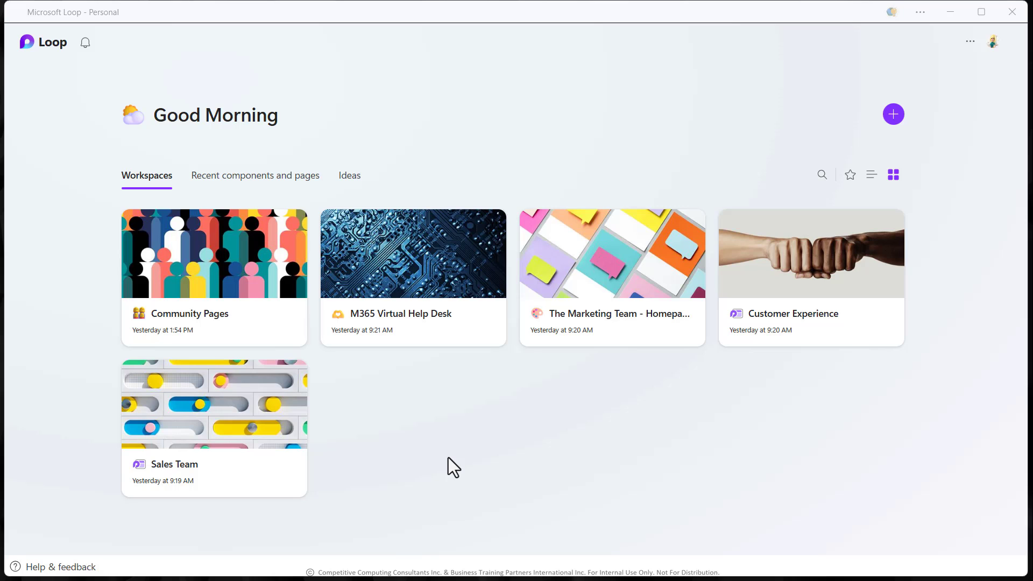
{"action": "left_click", "coordinate": [484, 454]}
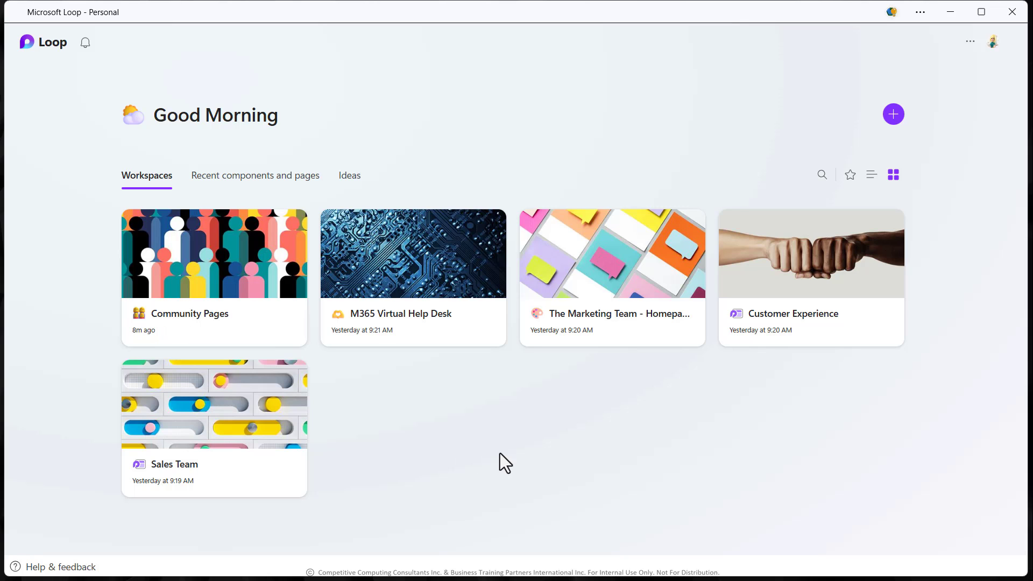
{"action": "left_click", "coordinate": [311, 189]}
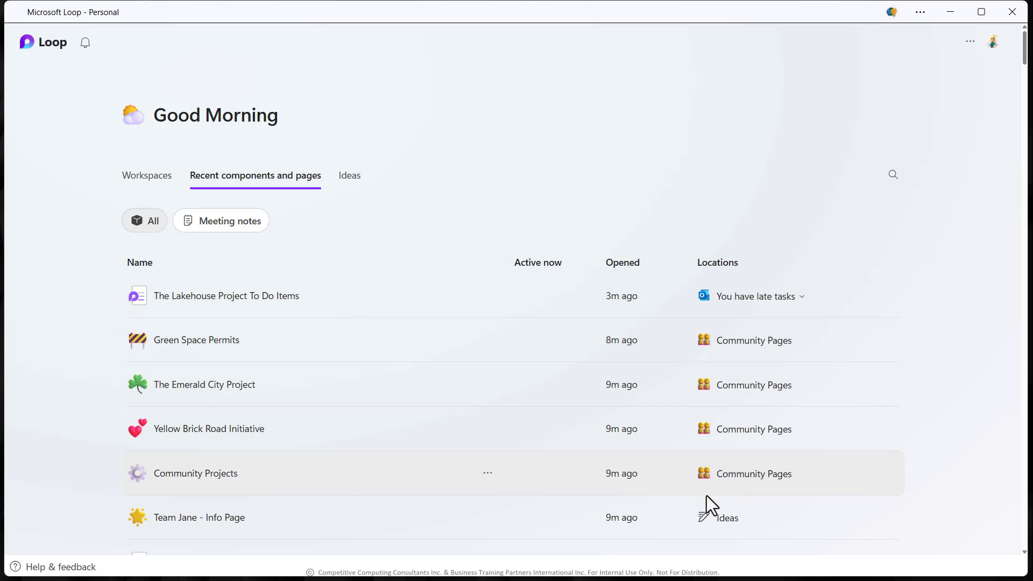
{"action": "scroll", "coordinate": [706, 496], "scroll_direction": "down", "scroll_amount": 3}
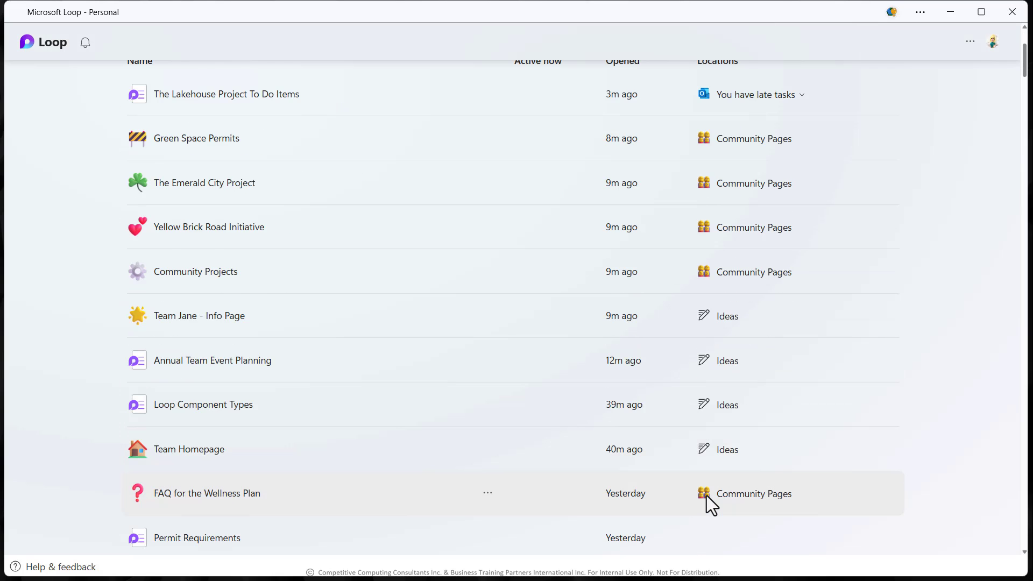
{"action": "scroll", "coordinate": [706, 497], "scroll_direction": "down", "scroll_amount": 1}
{"action": "scroll", "coordinate": [706, 496], "scroll_direction": "up", "scroll_amount": 4}
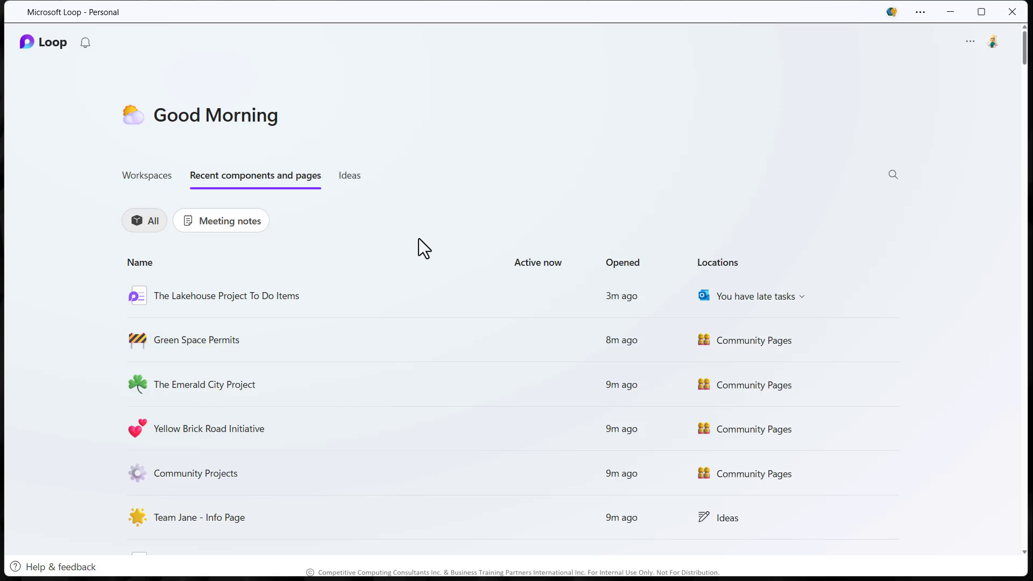
Open the team info page from Ideas and review its agent table, monthly results link and CEI Initiative Tracking board.
{"action": "left_click", "coordinate": [356, 190]}
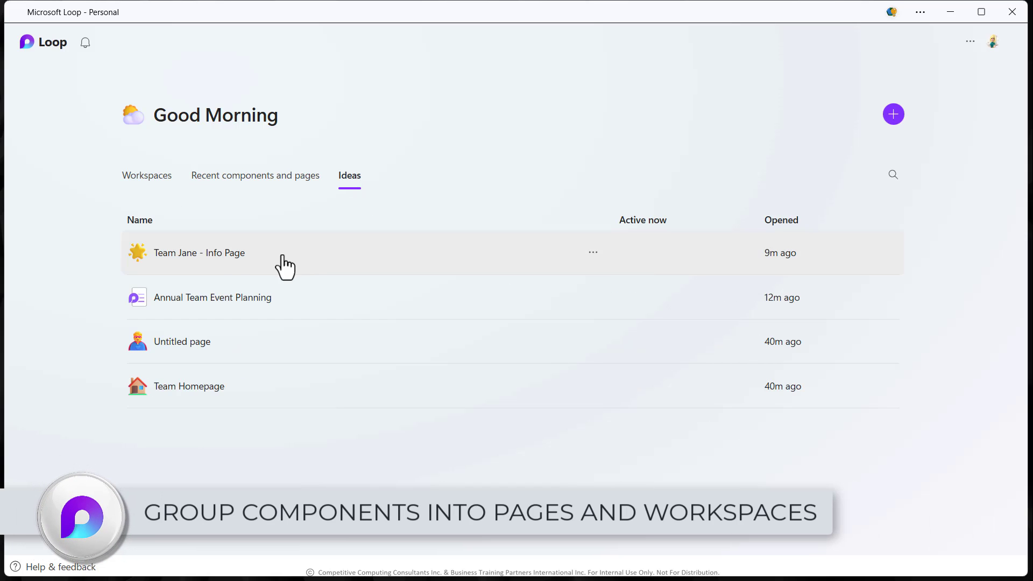
{"action": "left_click", "coordinate": [231, 265]}
{"action": "scroll", "coordinate": [777, 299], "scroll_direction": "down", "scroll_amount": 2}
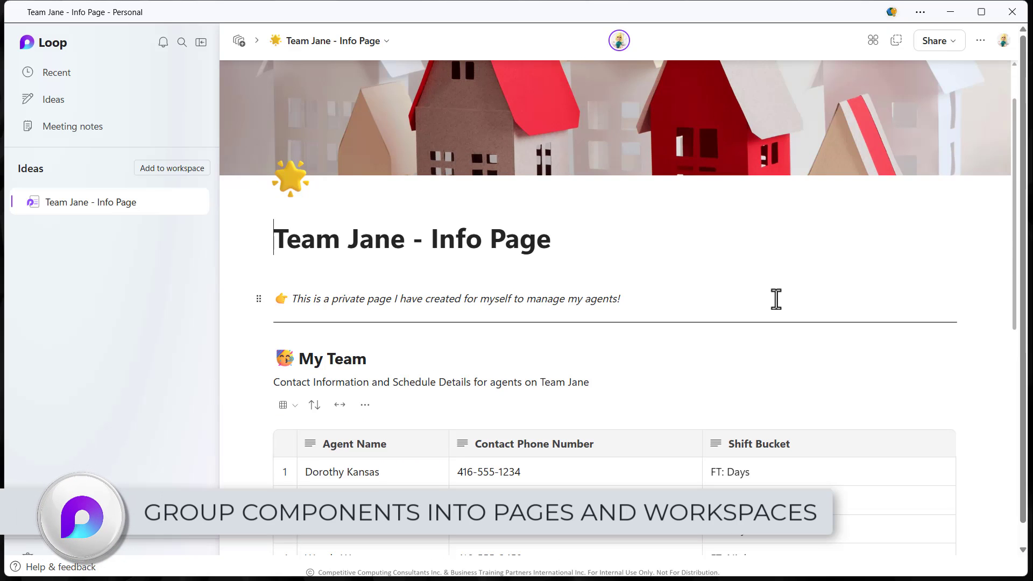
{"action": "scroll", "coordinate": [777, 299], "scroll_direction": "down", "scroll_amount": 5}
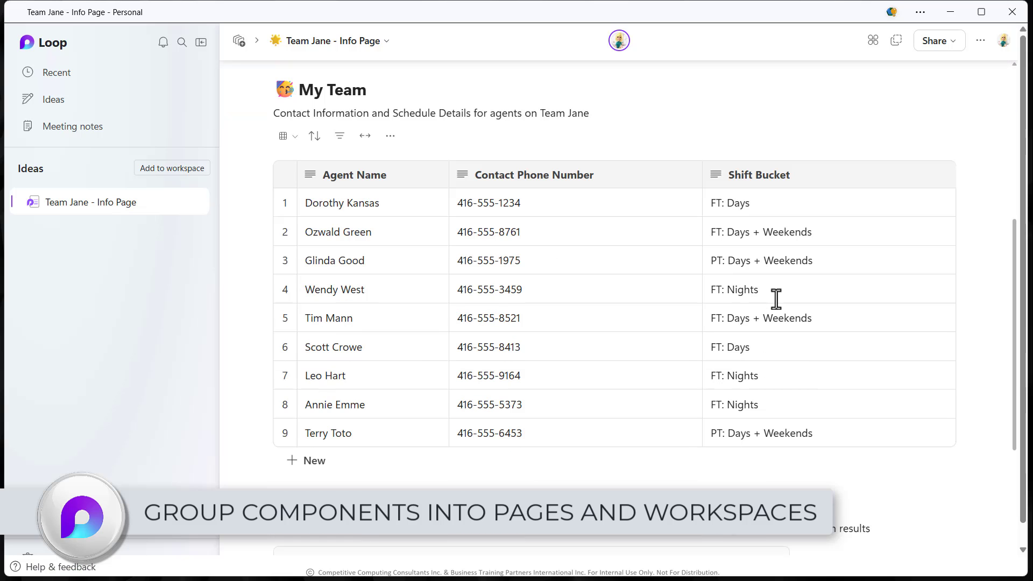
{"action": "scroll", "coordinate": [776, 299], "scroll_direction": "down", "scroll_amount": 4}
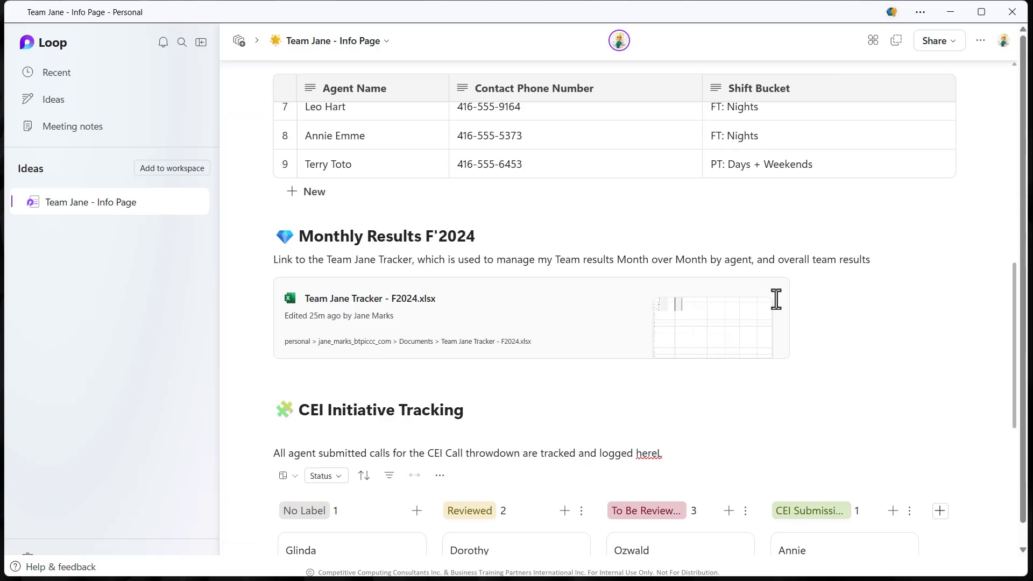
{"action": "scroll", "coordinate": [776, 299], "scroll_direction": "down", "scroll_amount": 3}
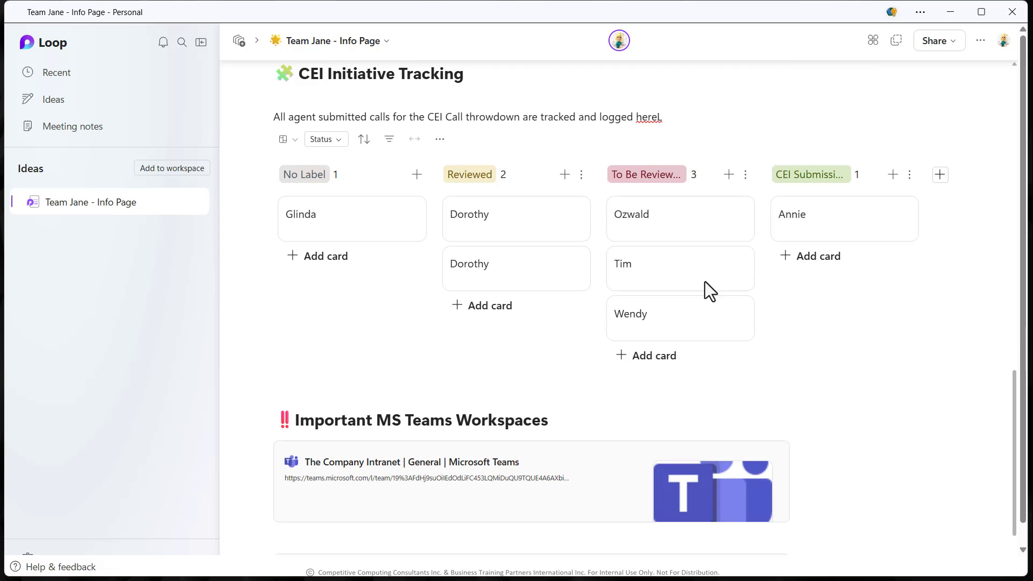
Open the Community Pages workspace and expand Community Projects through Yellow Brick Road Initiative and The Emerald City Project to the Green Space Permits subpages.
{"action": "left_click", "coordinate": [60, 53]}
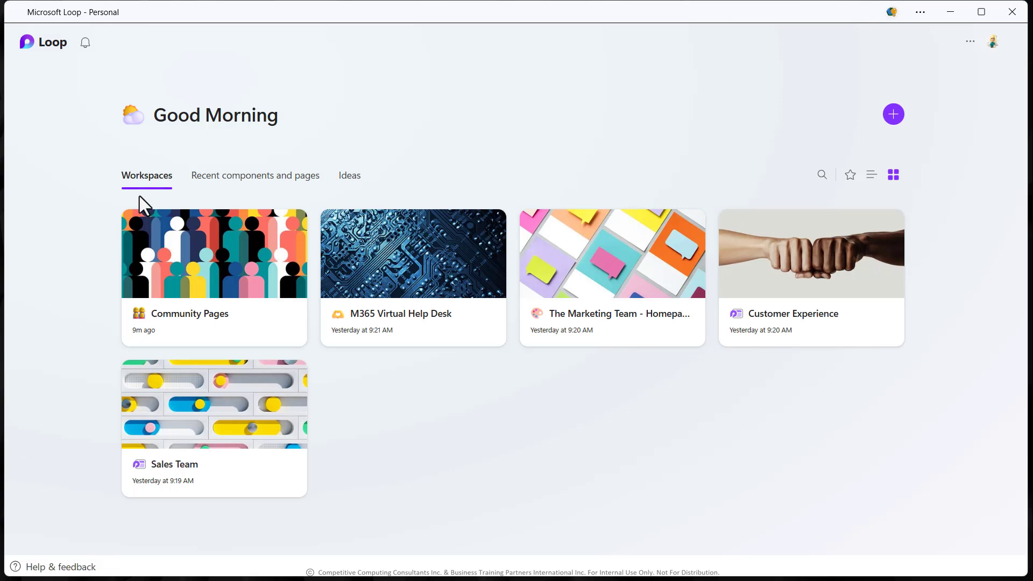
{"action": "left_click", "coordinate": [197, 266]}
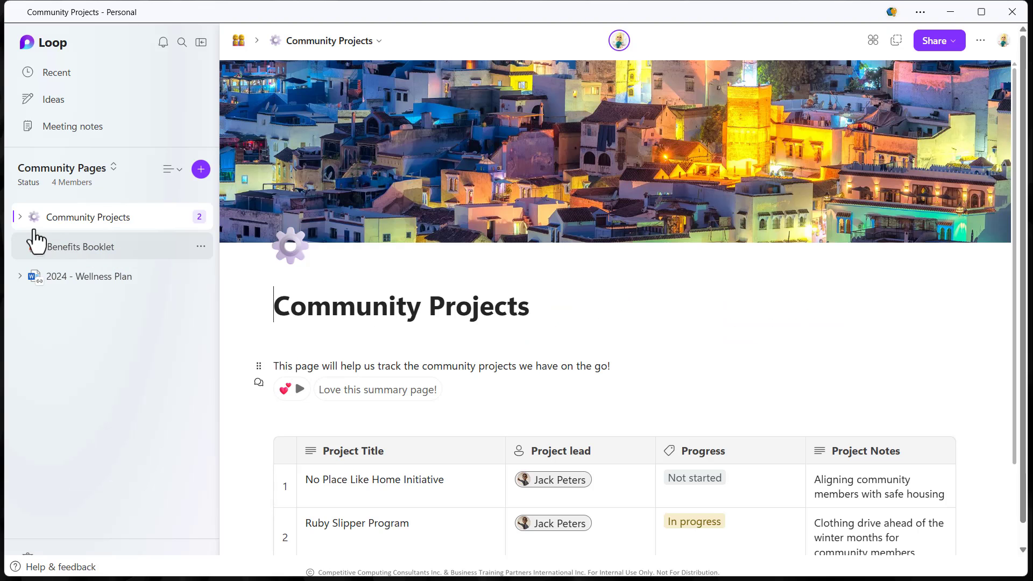
{"action": "left_click", "coordinate": [20, 217]}
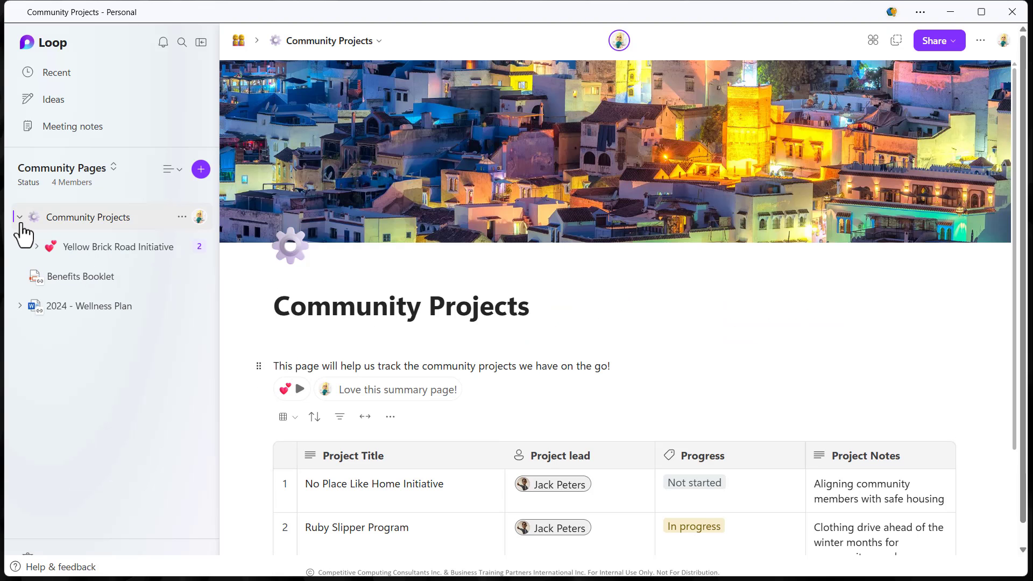
{"action": "left_click", "coordinate": [36, 247]}
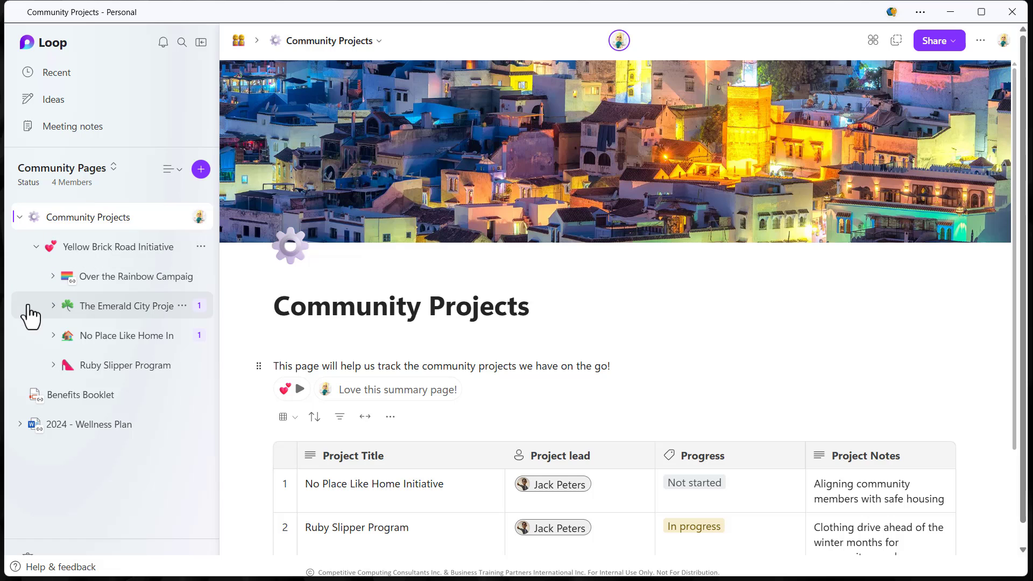
{"action": "left_click", "coordinate": [53, 306]}
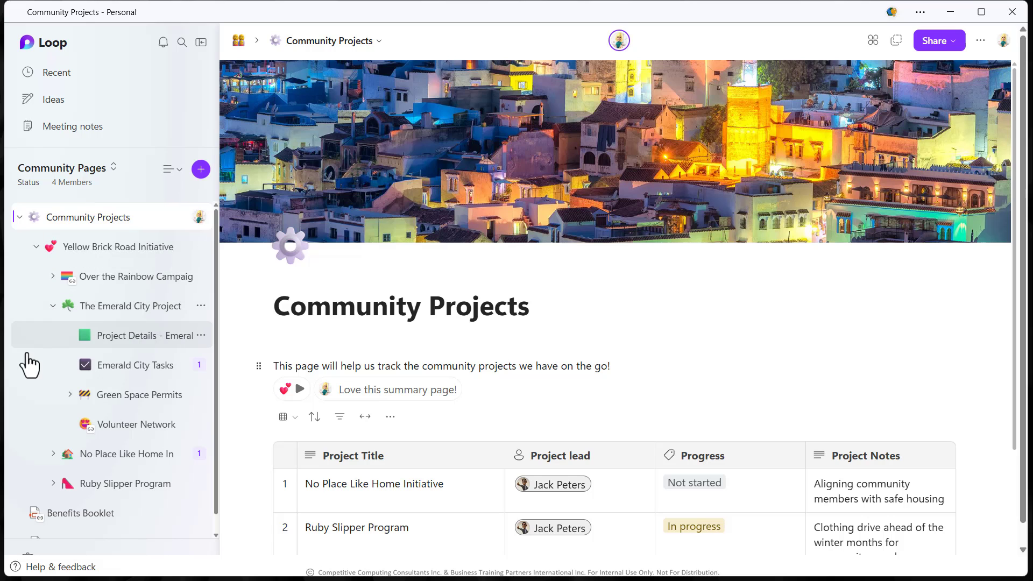
{"action": "left_click", "coordinate": [70, 395]}
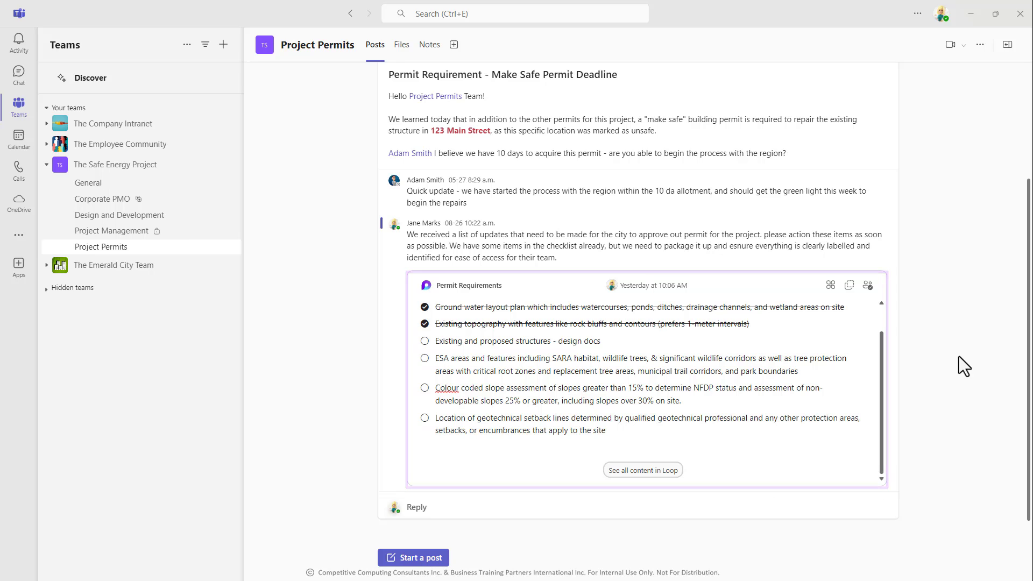
From the Project Permits channel in Teams, add the Permit Requirements component to the Community Pages Loop workspace.
{"action": "left_click", "coordinate": [831, 287]}
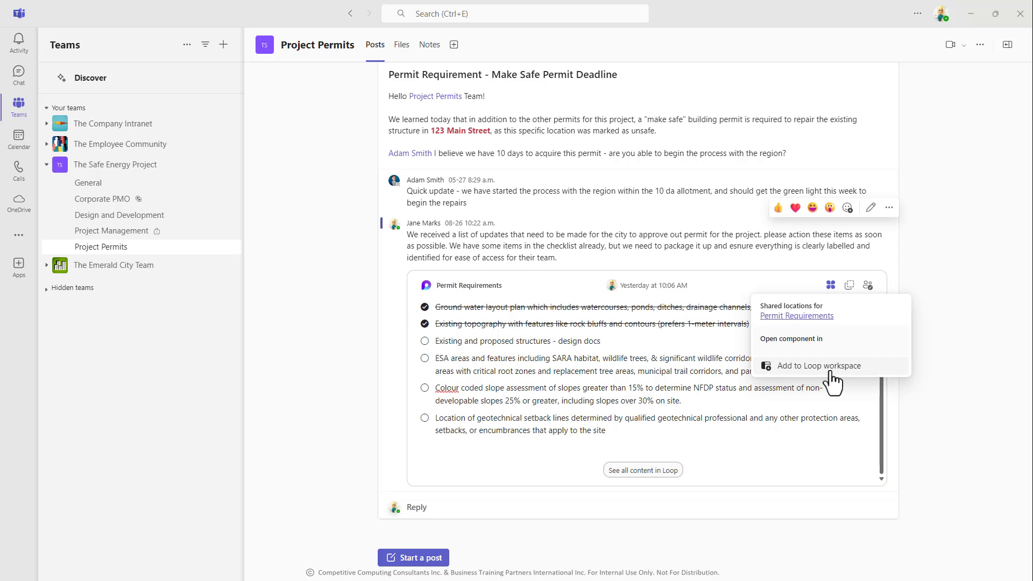
{"action": "left_click", "coordinate": [831, 373]}
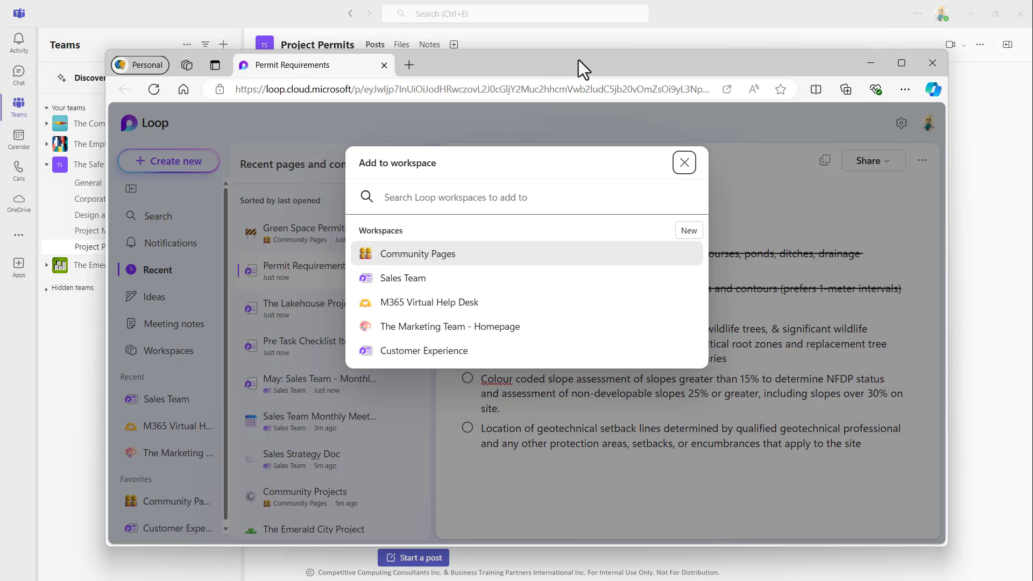
{"action": "left_click", "coordinate": [899, 62]}
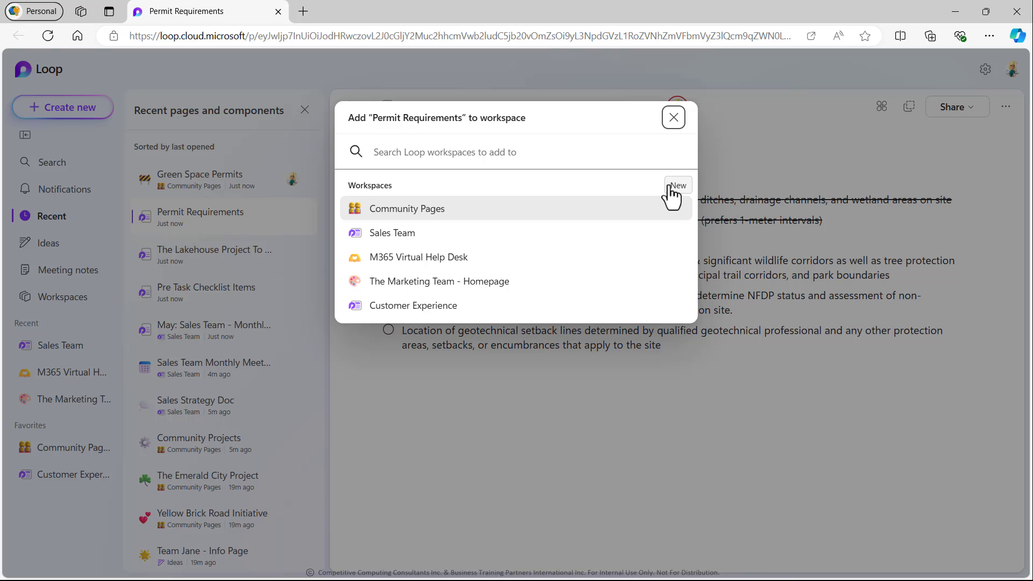
{"action": "left_click", "coordinate": [503, 211]}
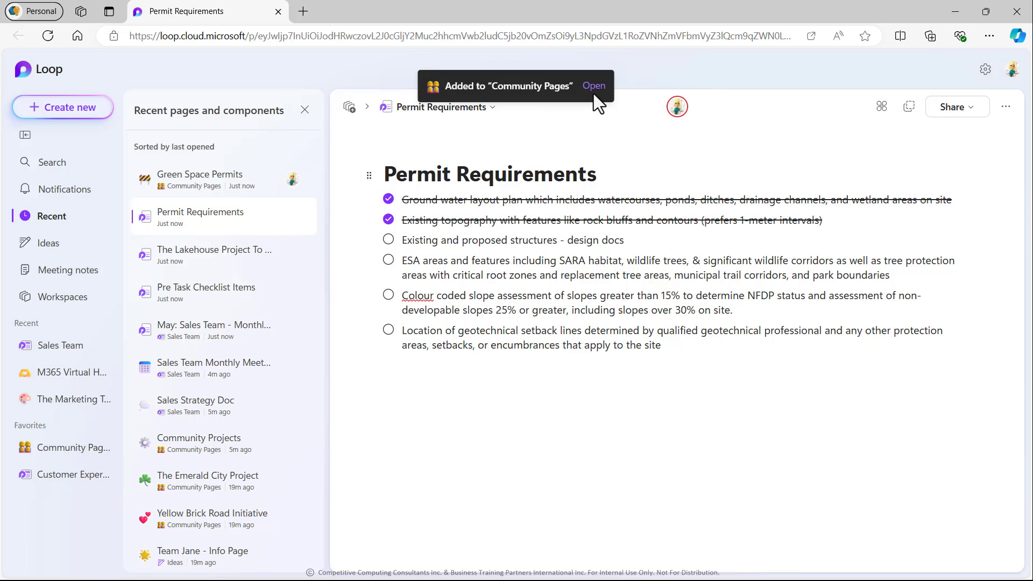
Open Permit Requirements in the Community Pages workspace and move it under Green Space Permits in the page hierarchy.
{"action": "left_click", "coordinate": [593, 86]}
{"action": "left_click", "coordinate": [138, 204]}
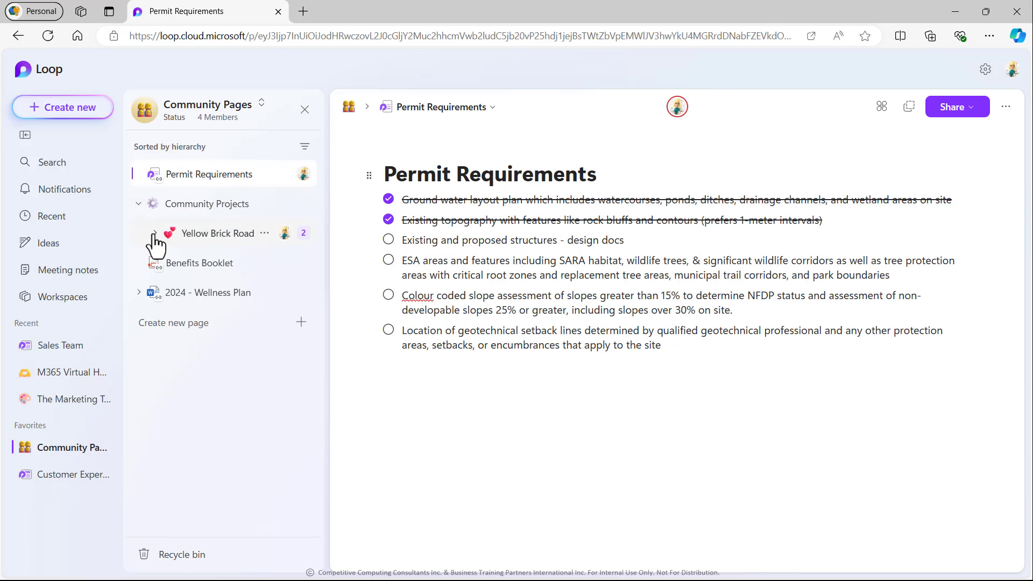
{"action": "left_click", "coordinate": [154, 235]}
{"action": "left_click_drag", "start_coordinate": [259, 177], "coordinate": [252, 382]}
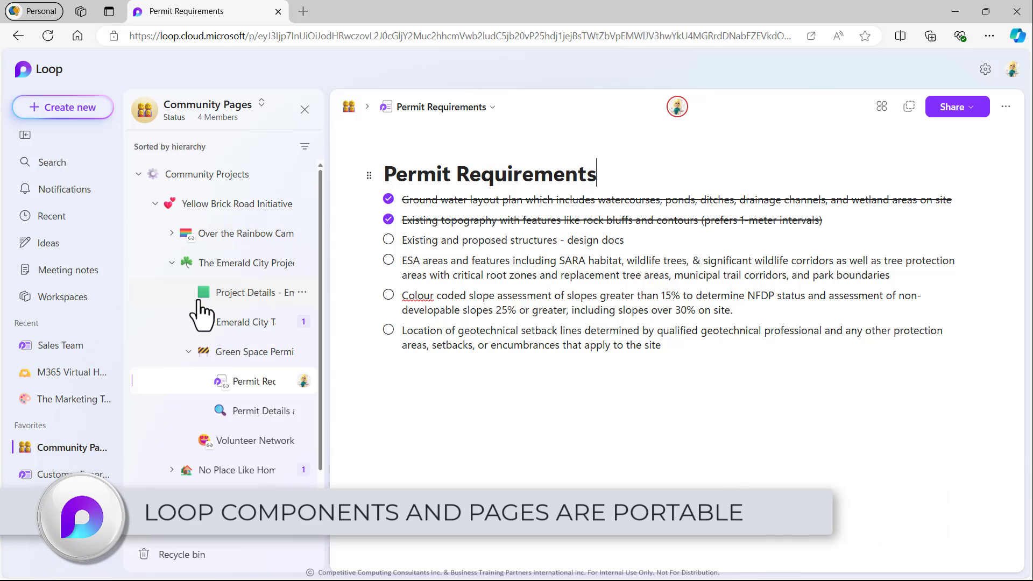
Share the Emerald City Tasks page as a Loop component and post it in the Team Deliverables channel in Teams.
{"action": "left_click", "coordinate": [220, 322]}
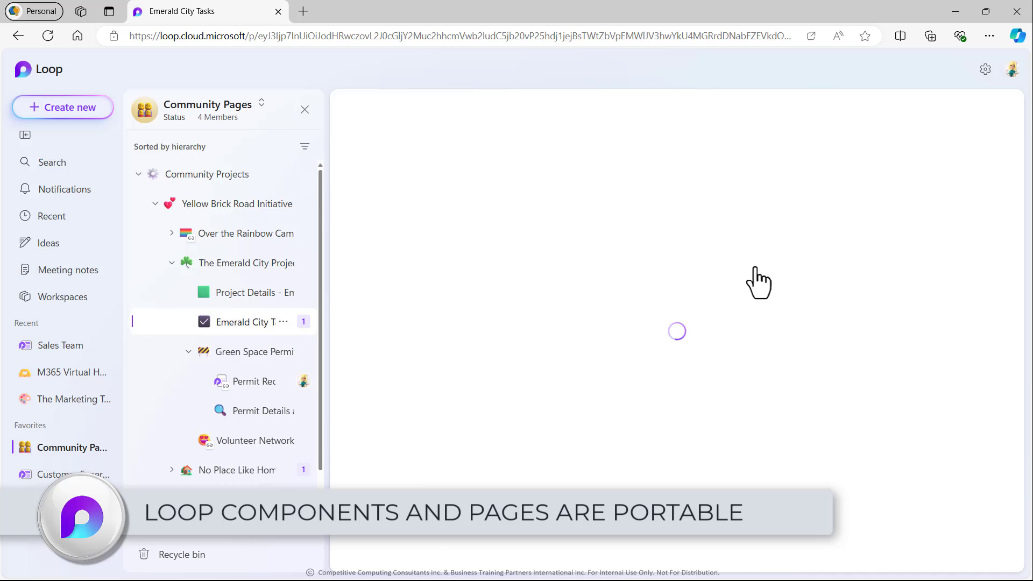
{"action": "left_click", "coordinate": [970, 114]}
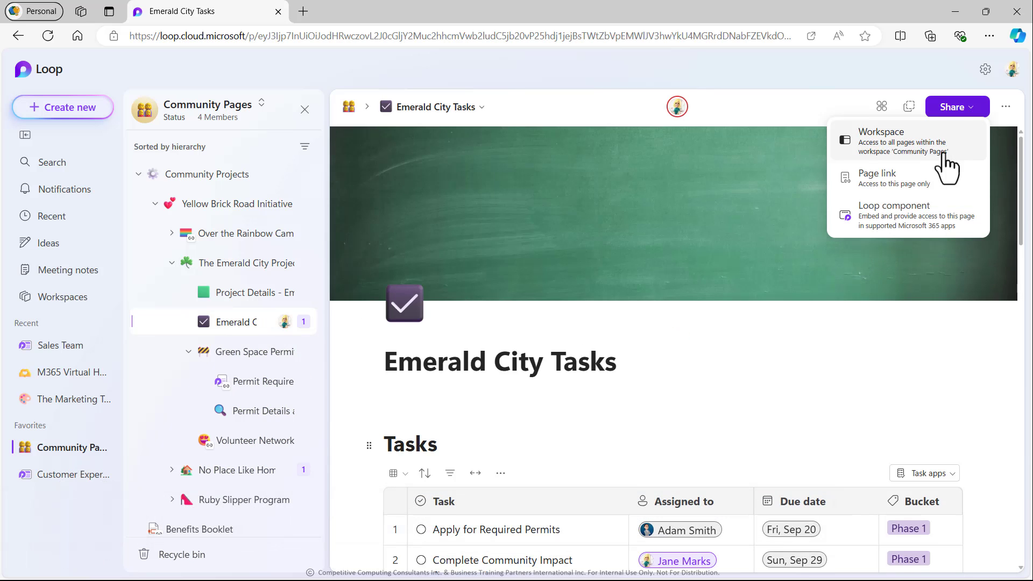
{"action": "left_click", "coordinate": [914, 223]}
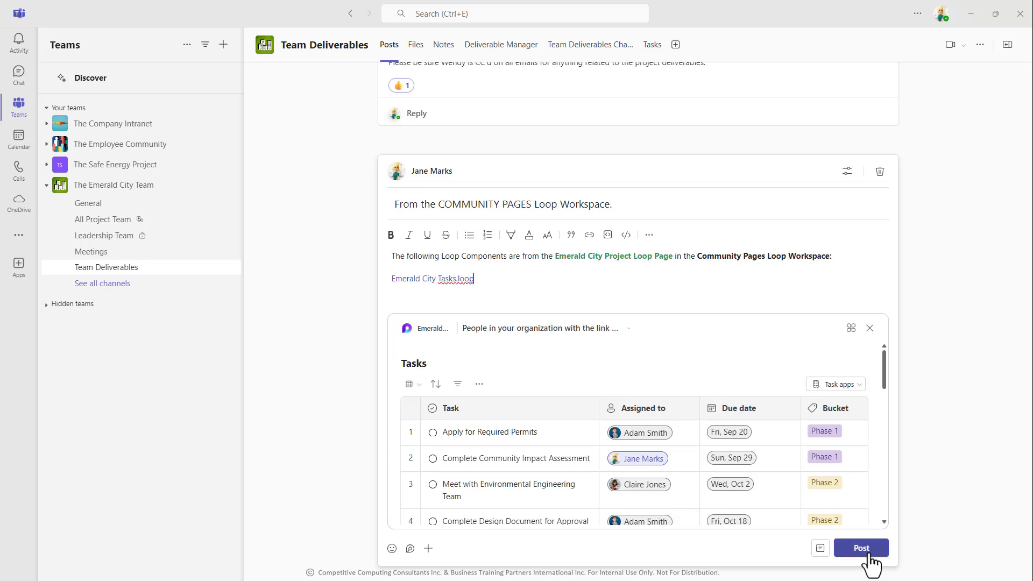
{"action": "left_click", "coordinate": [869, 554]}
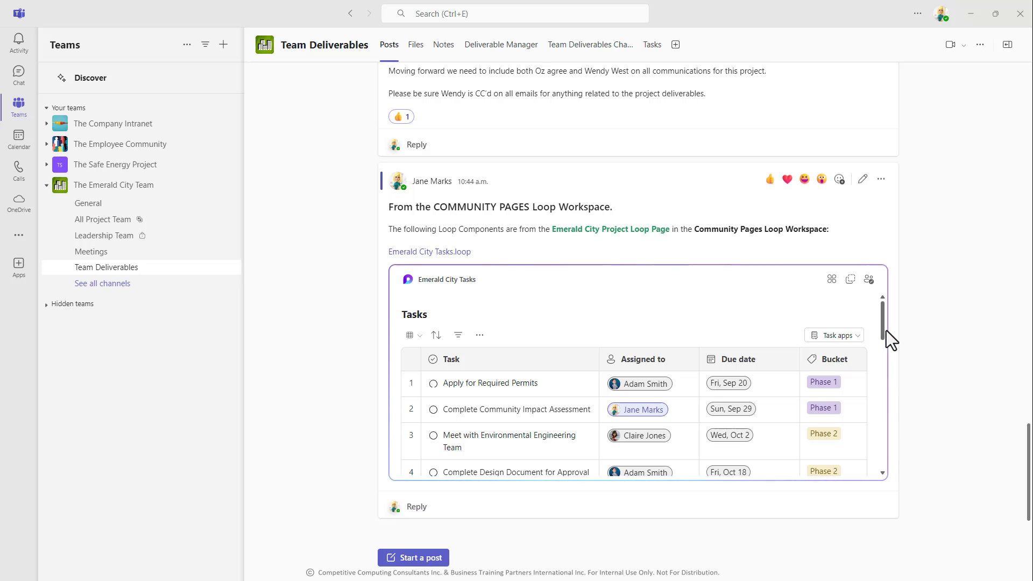
{"action": "left_click_drag", "start_coordinate": [882, 322], "coordinate": [906, 303]}
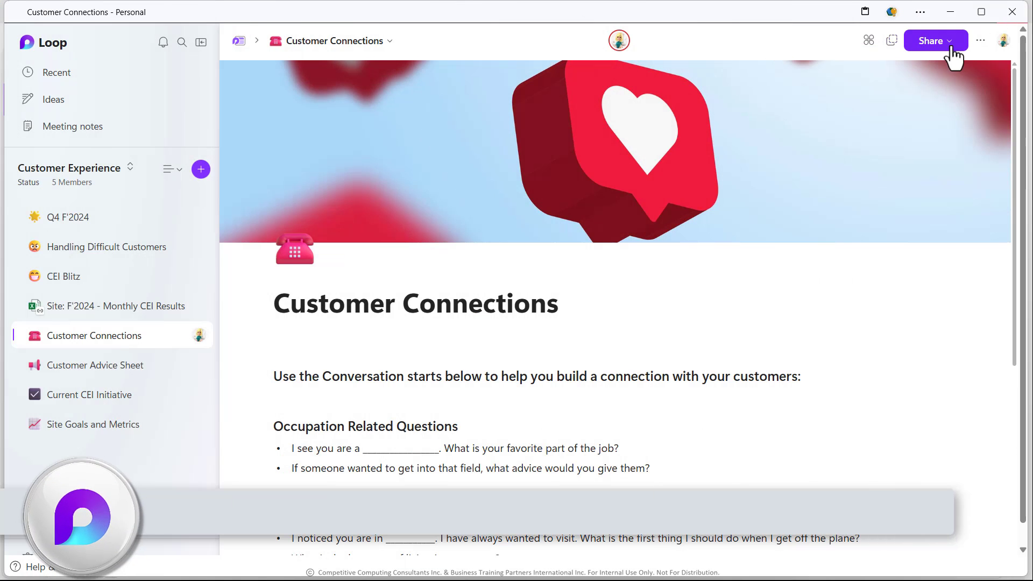
Review the Customer Connections page's recaps, reading the older "Profile Cues" entry and today's entry, and close the recap view.
{"action": "left_click", "coordinate": [981, 41]}
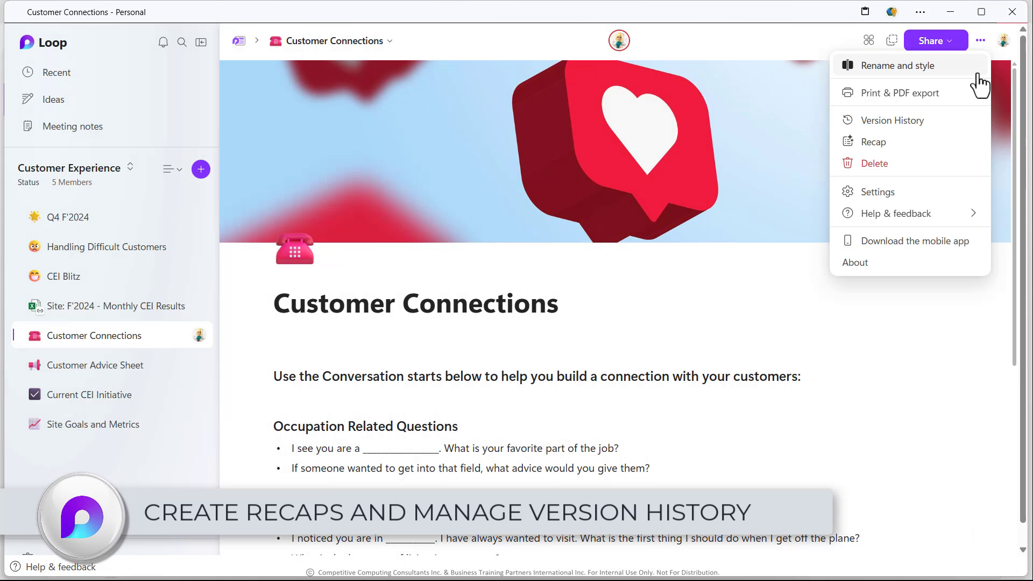
{"action": "left_click", "coordinate": [961, 143]}
{"action": "left_click", "coordinate": [814, 252]}
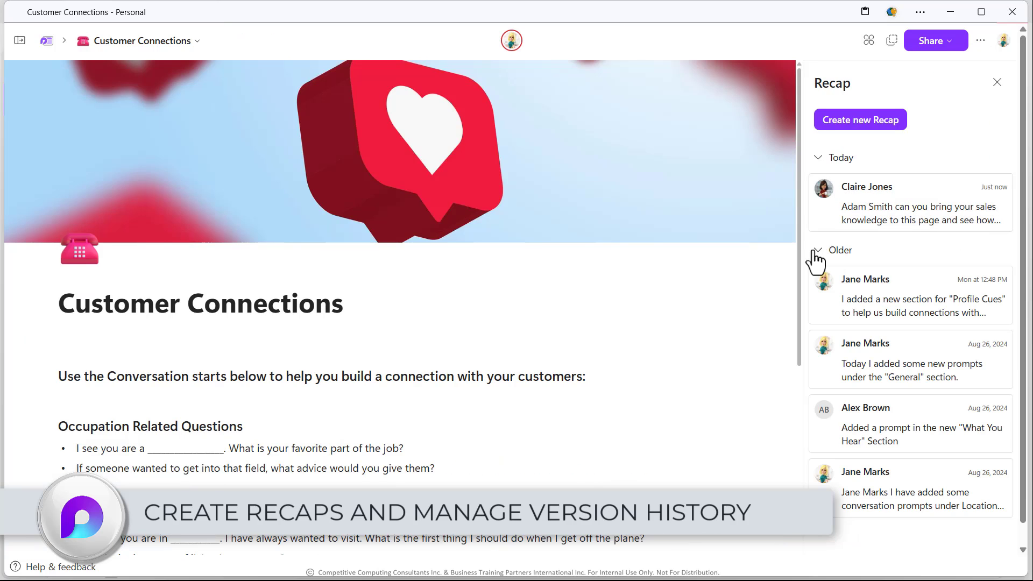
{"action": "left_click", "coordinate": [883, 306]}
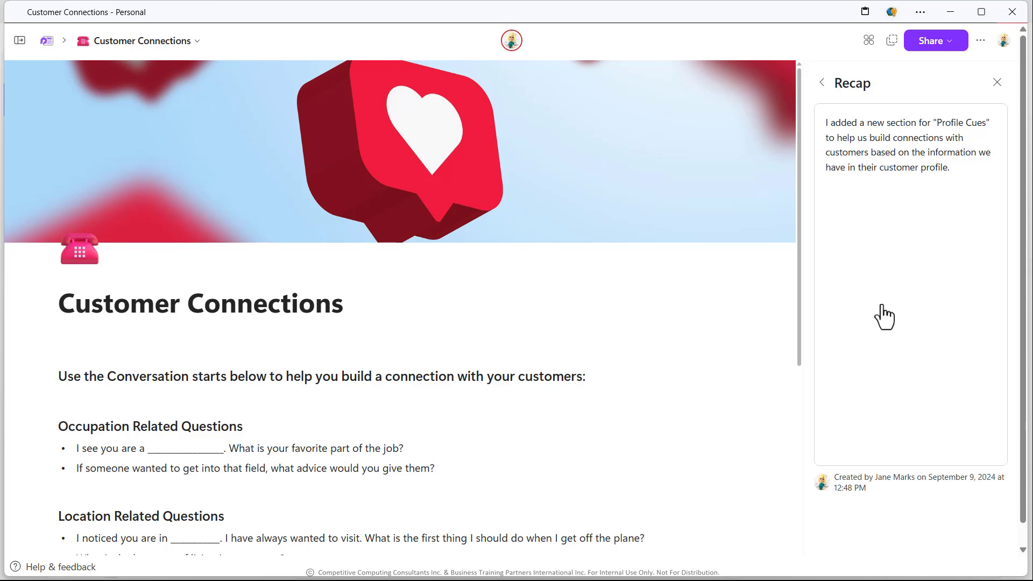
{"action": "left_click", "coordinate": [822, 84]}
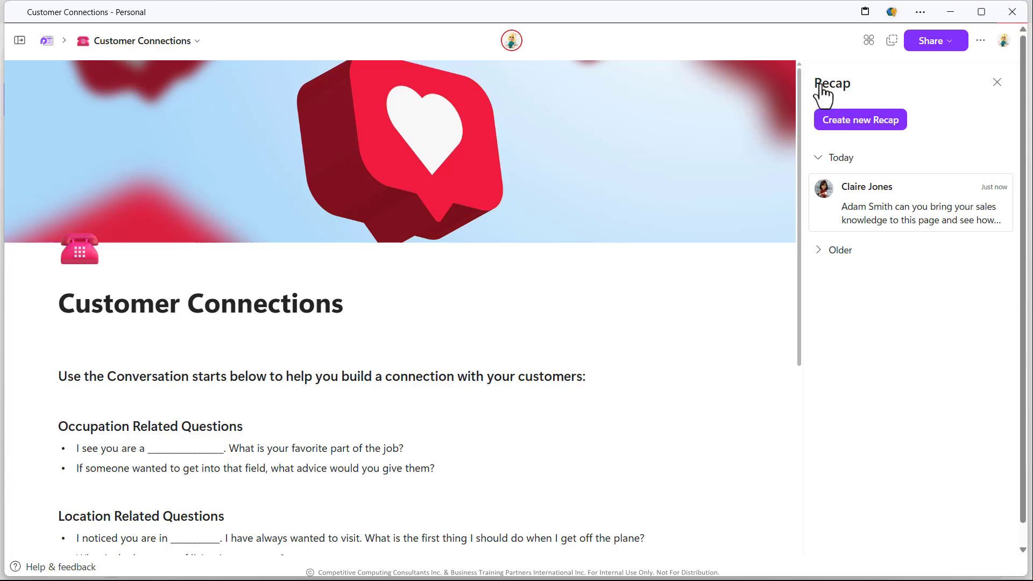
{"action": "left_click", "coordinate": [884, 208]}
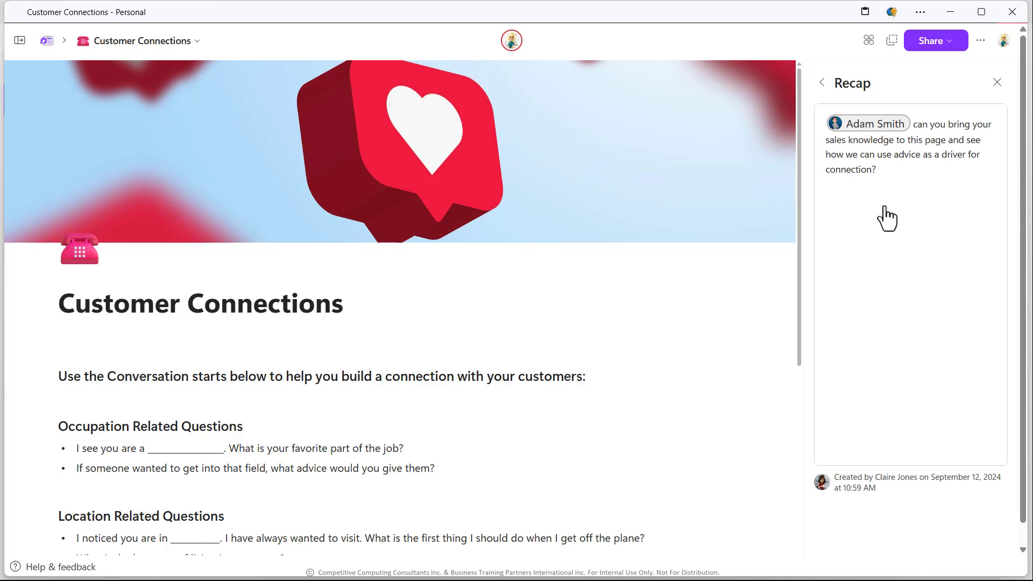
{"action": "left_click", "coordinate": [997, 84]}
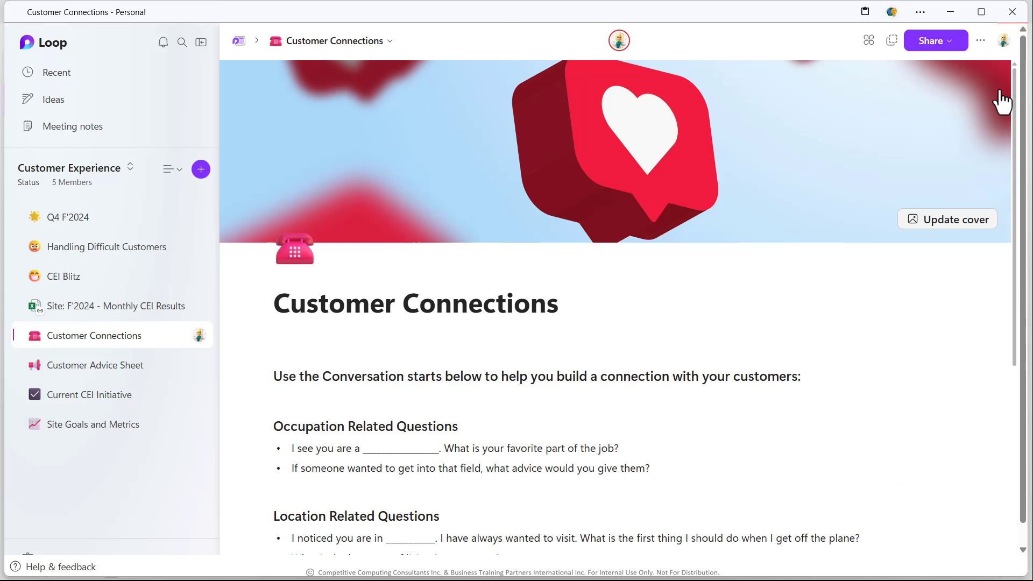
Show the Customer Connections page's version history and select the September 12, 2024 at 10:58 AM version.
{"action": "left_click", "coordinate": [981, 42]}
{"action": "left_click", "coordinate": [963, 122]}
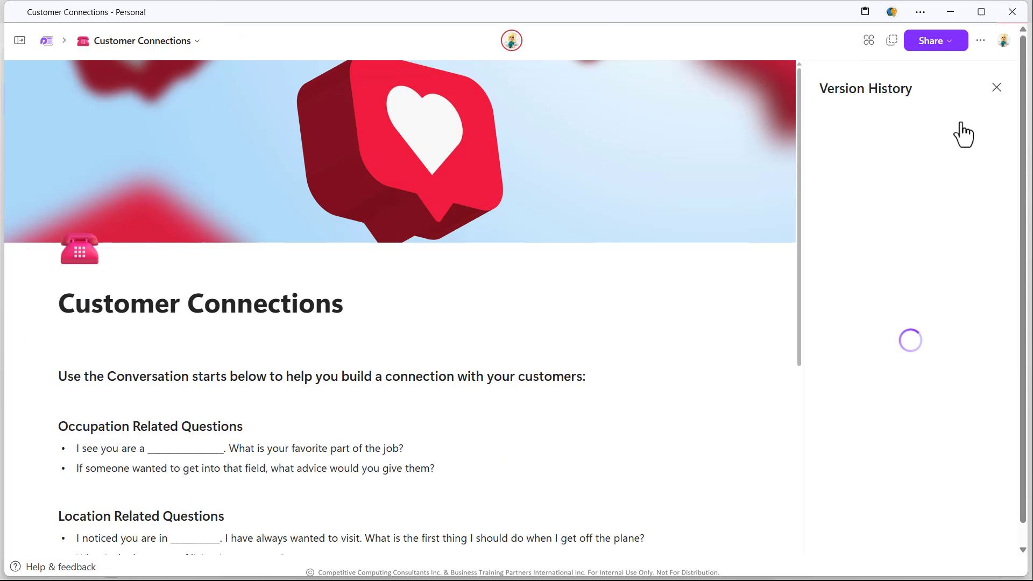
{"action": "left_click", "coordinate": [943, 185]}
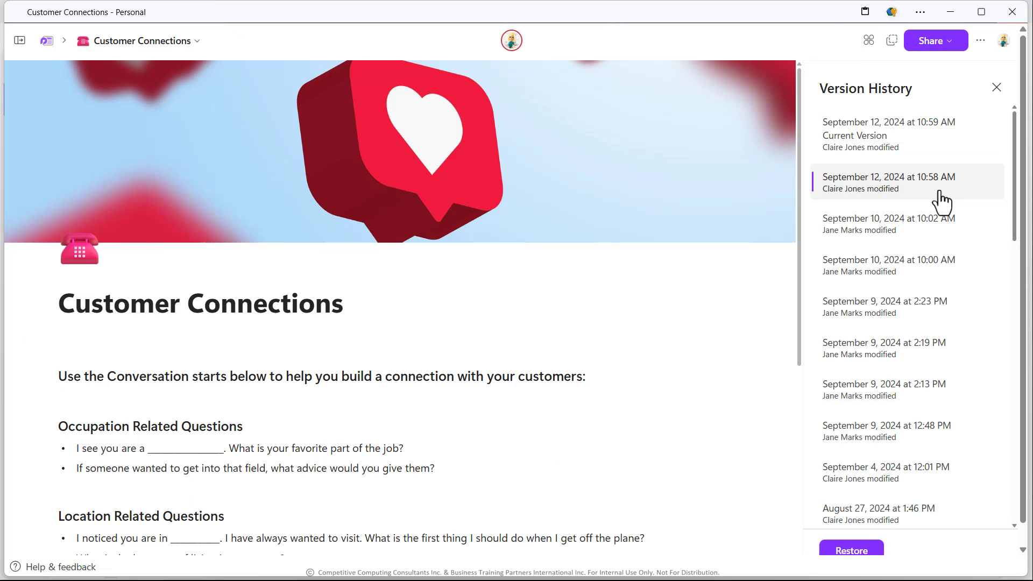
Look through the older entries in the Customer Connections version history and close the history without restoring a version.
{"action": "scroll", "coordinate": [918, 457], "scroll_direction": "down", "scroll_amount": 3}
{"action": "scroll", "coordinate": [907, 522], "scroll_direction": "down", "scroll_amount": 3}
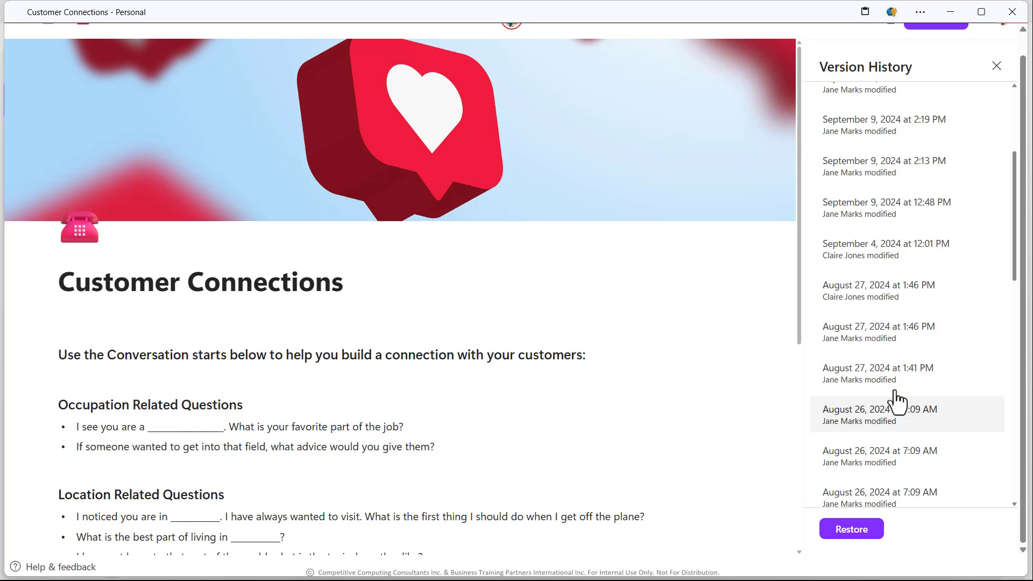
{"action": "left_click", "coordinate": [996, 67]}
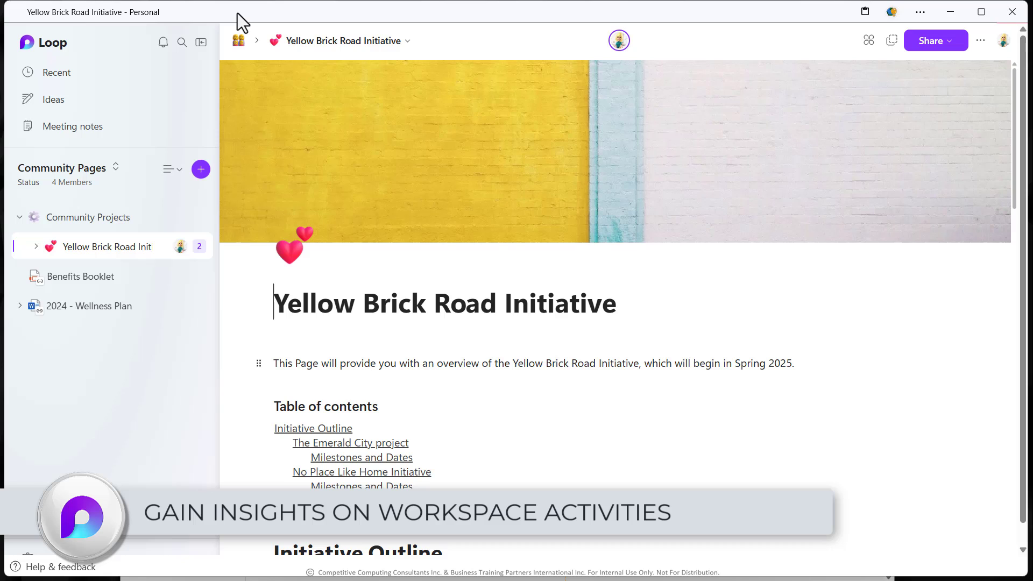
Open the Community Pages workspace status and review its Workspace Insights, Tasks, Status Labels and Team Recaps sections.
{"action": "left_click", "coordinate": [26, 184]}
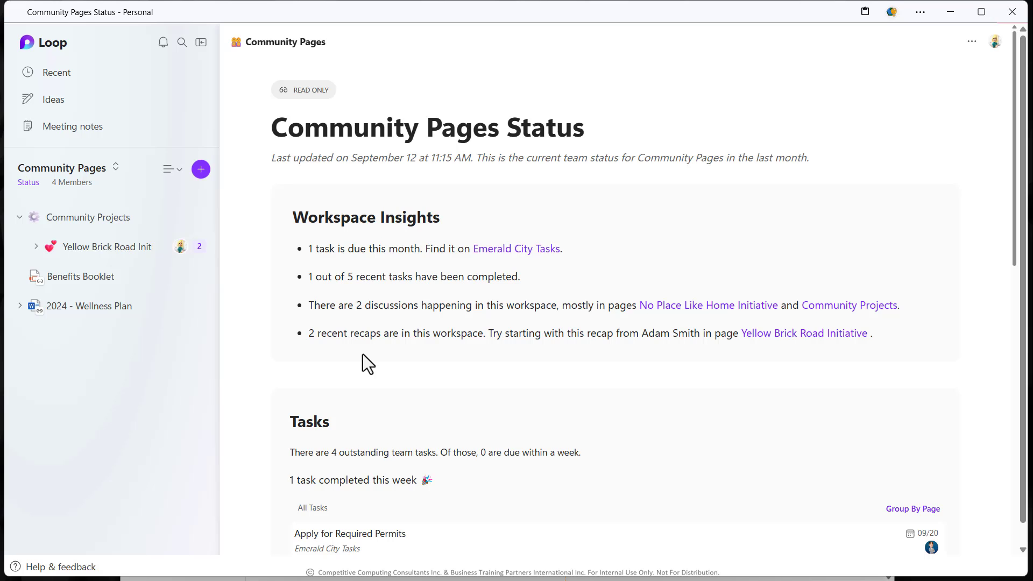
{"action": "scroll", "coordinate": [363, 354], "scroll_direction": "down", "scroll_amount": 2}
{"action": "scroll", "coordinate": [363, 354], "scroll_direction": "down", "scroll_amount": 2}
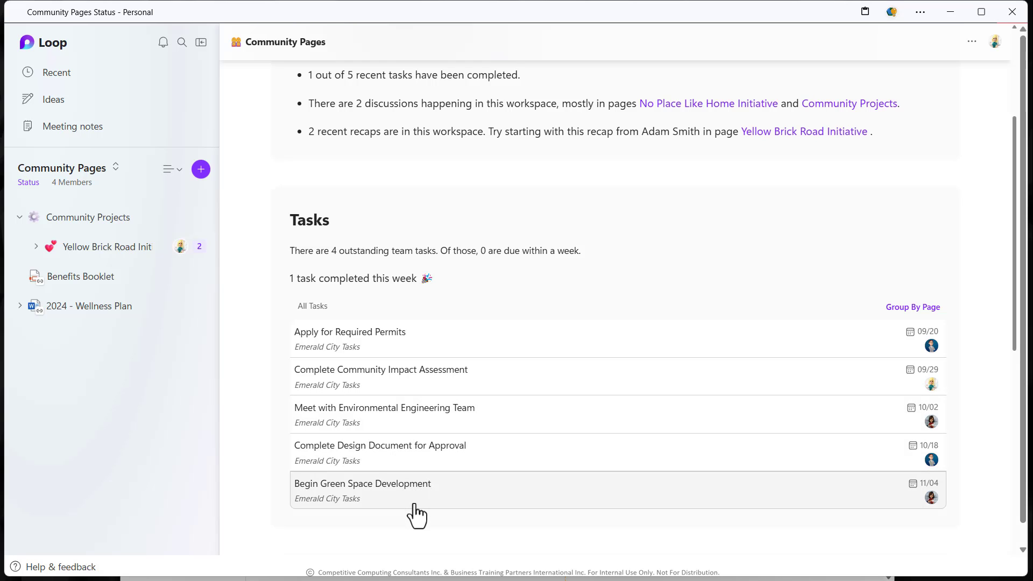
{"action": "scroll", "coordinate": [414, 506], "scroll_direction": "down", "scroll_amount": 1}
{"action": "scroll", "coordinate": [415, 506], "scroll_direction": "down", "scroll_amount": 2}
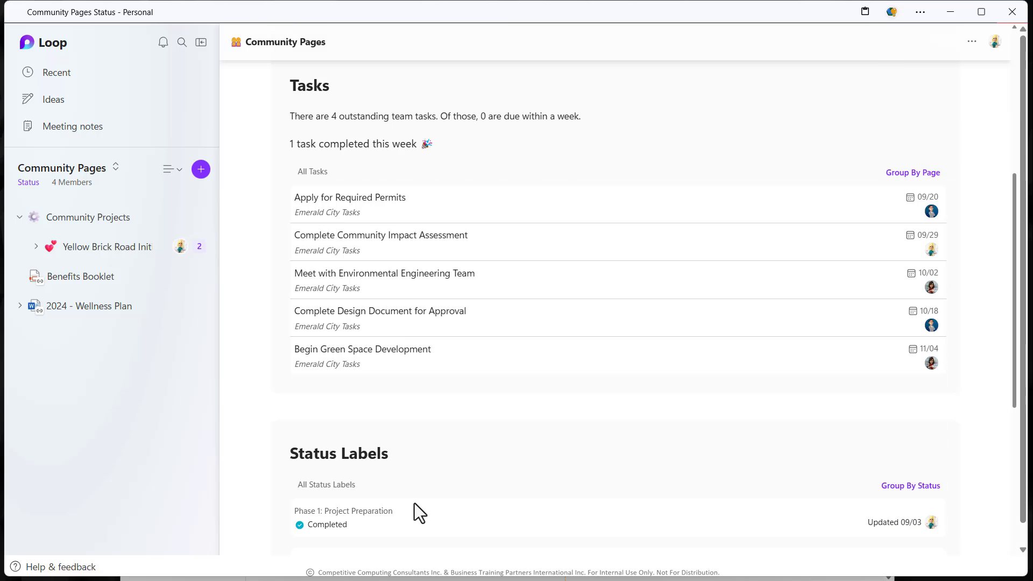
{"action": "scroll", "coordinate": [417, 517], "scroll_direction": "down", "scroll_amount": 2}
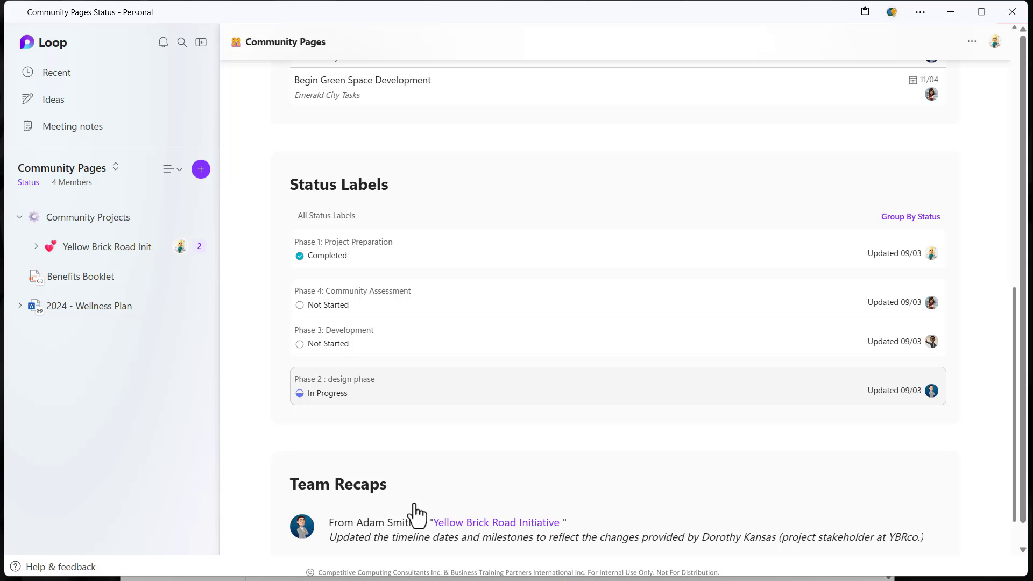
{"action": "scroll", "coordinate": [415, 505], "scroll_direction": "down", "scroll_amount": 2}
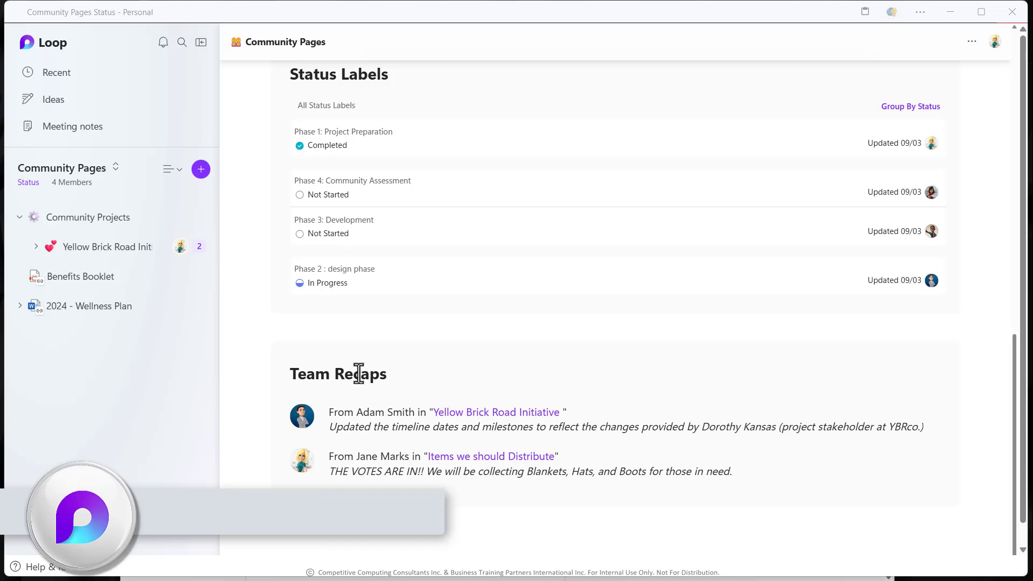
Open the Green Space Permits page nested under The Emerald City Project in the Yellow Brick Road Initiative.
{"action": "left_click", "coordinate": [35, 247]}
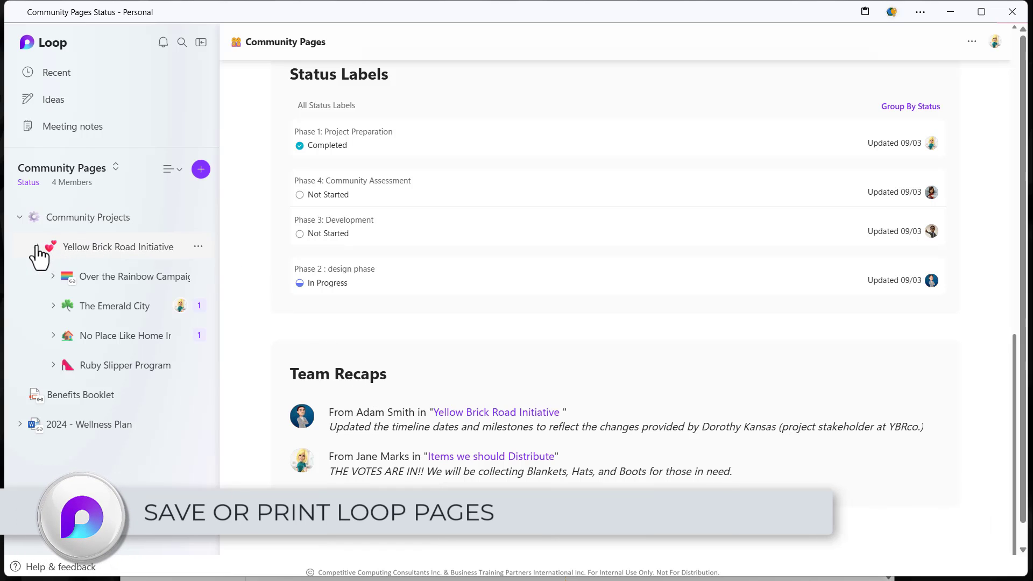
{"action": "left_click", "coordinate": [52, 305]}
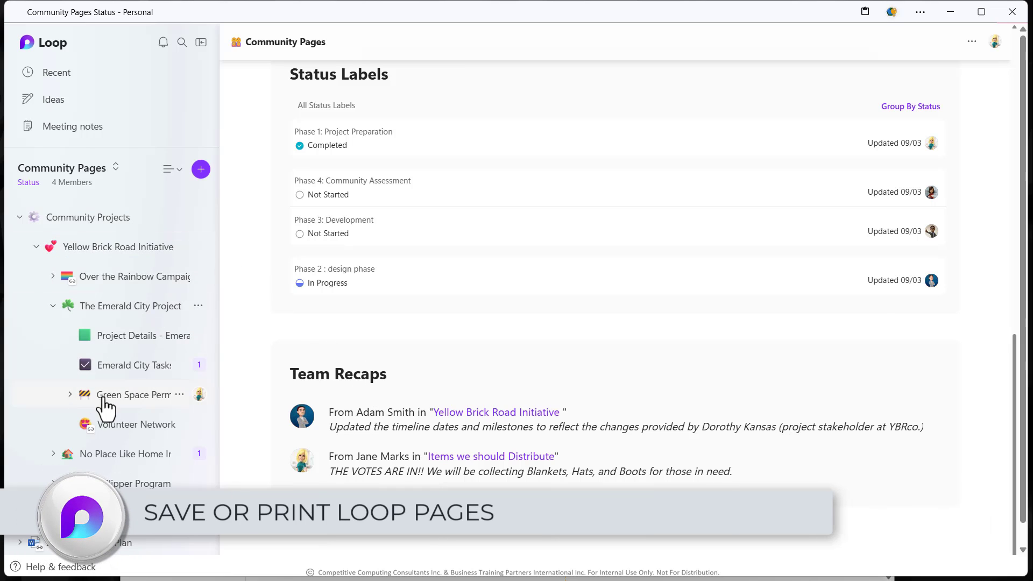
{"action": "left_click", "coordinate": [77, 397]}
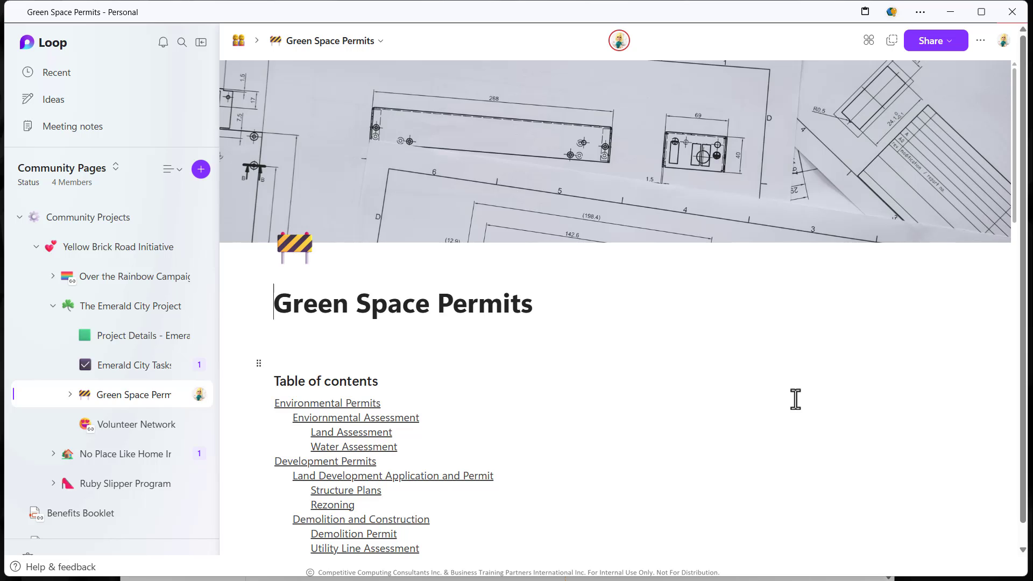
Export all pages of Green Space Permits in portrait layout as a PDF and save the file.
{"action": "left_click", "coordinate": [980, 40]}
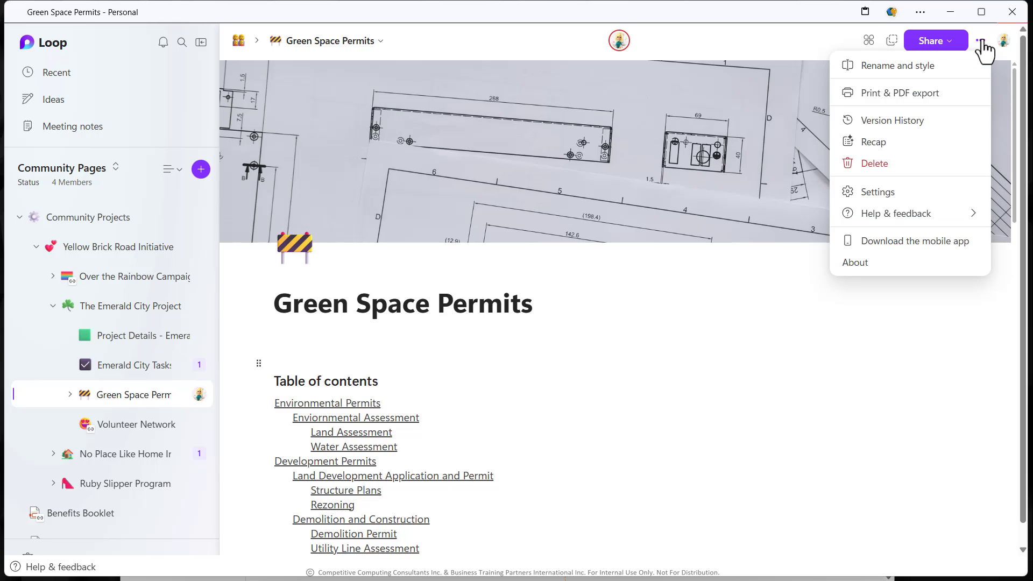
{"action": "left_click", "coordinate": [944, 93]}
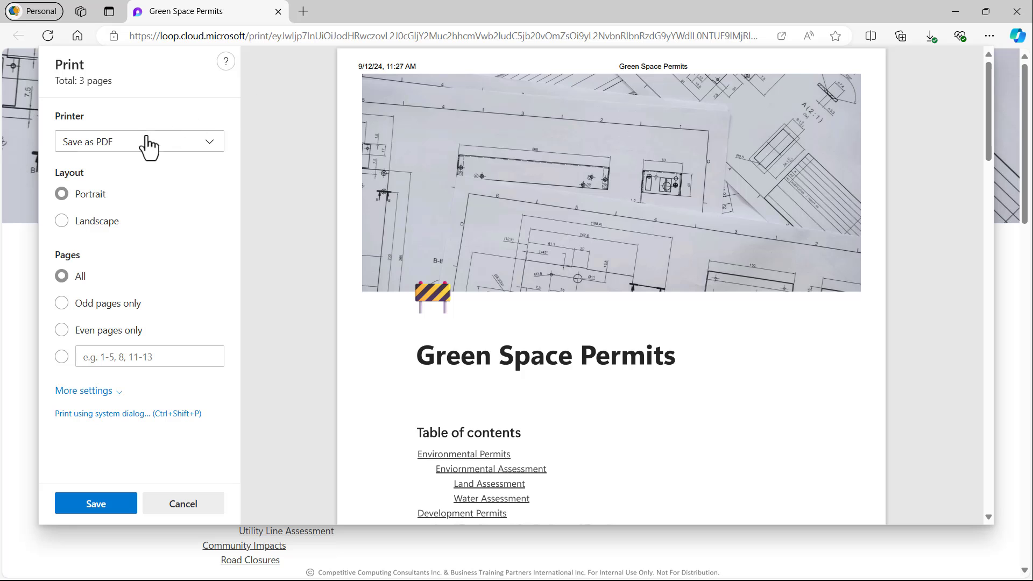
{"action": "left_click", "coordinate": [134, 505]}
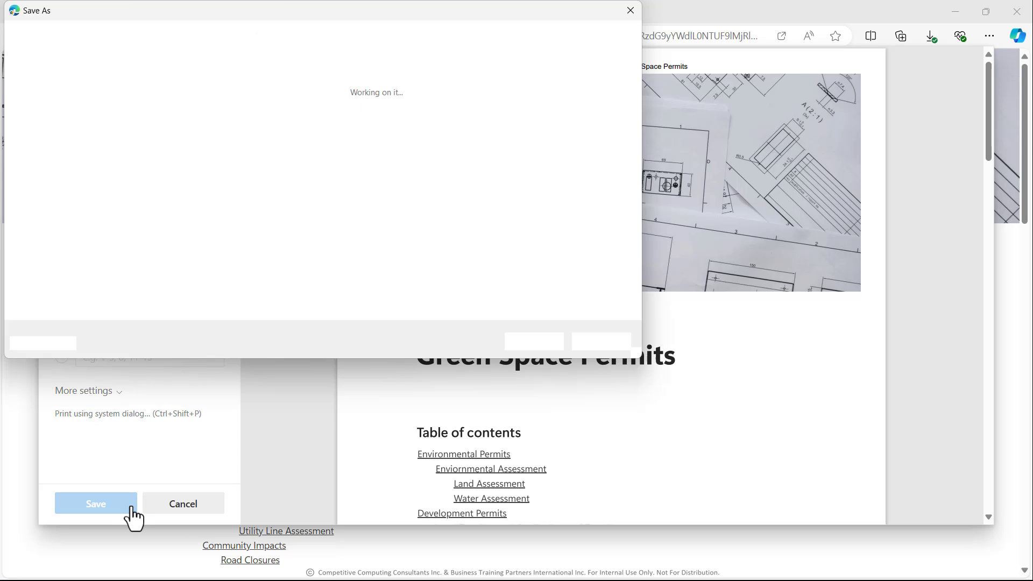
{"action": "left_click", "coordinate": [536, 342]}
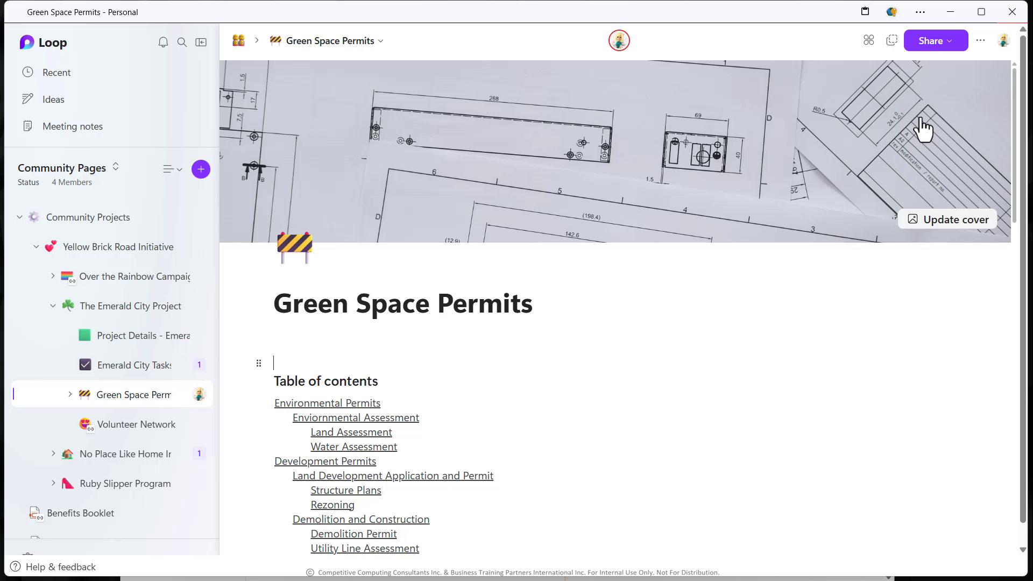
Bring up the print settings for Green Space Permits again and choose OneNote (Desktop) as the printer.
{"action": "left_click", "coordinate": [980, 41]}
{"action": "left_click", "coordinate": [872, 90]}
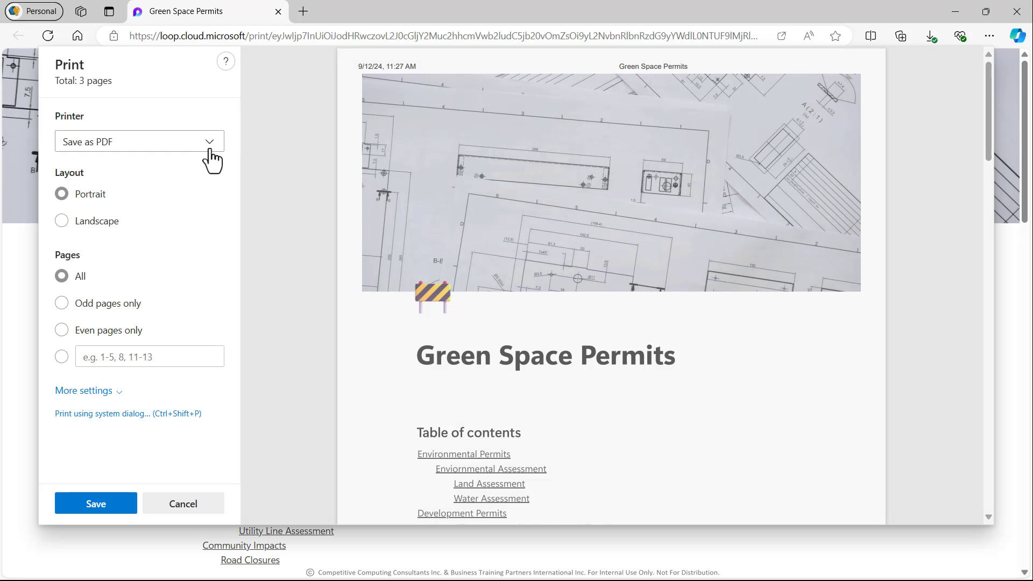
{"action": "left_click", "coordinate": [209, 143]}
{"action": "left_click", "coordinate": [179, 197]}
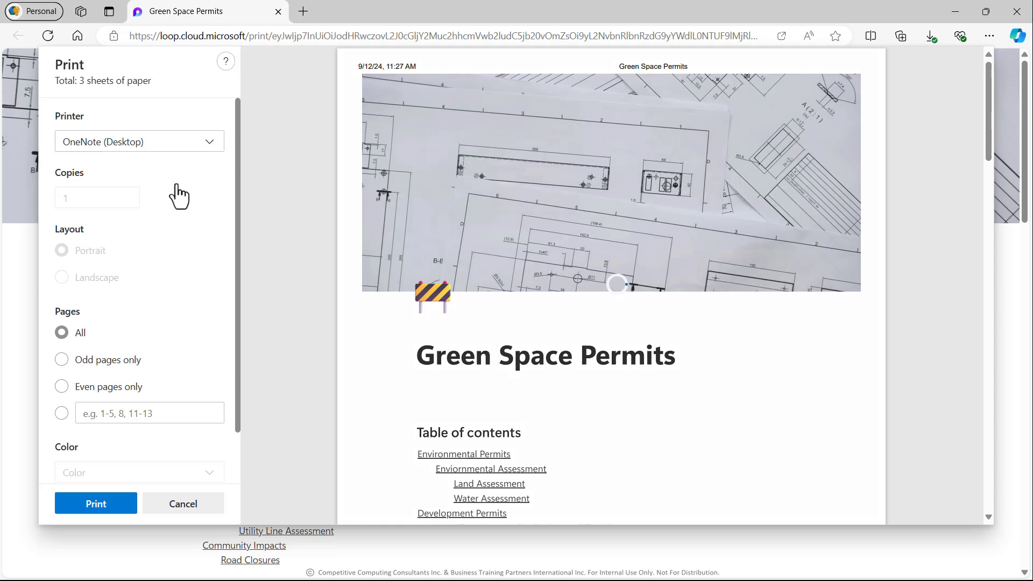